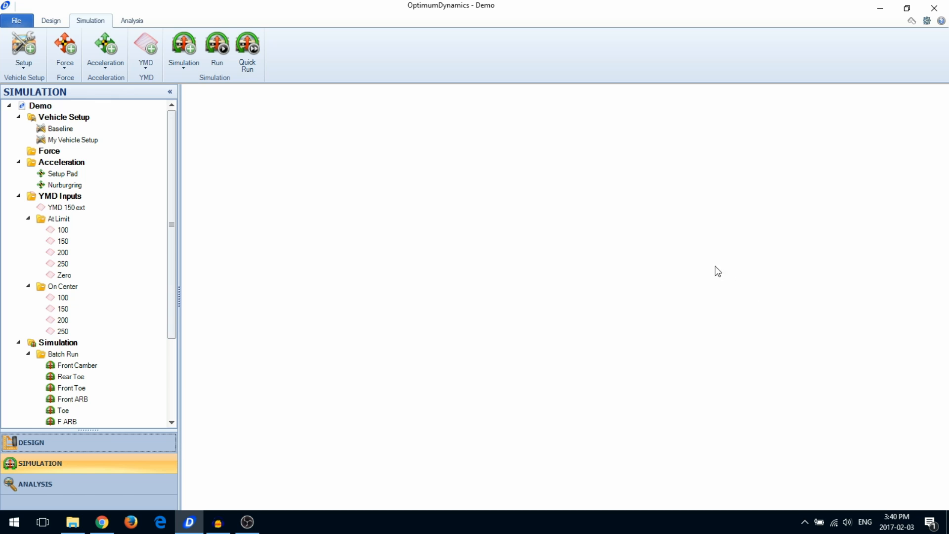
Step: Start the Front Camber batch simulation from the run dialog
{"action": "left_click", "coordinate": [222, 53]}
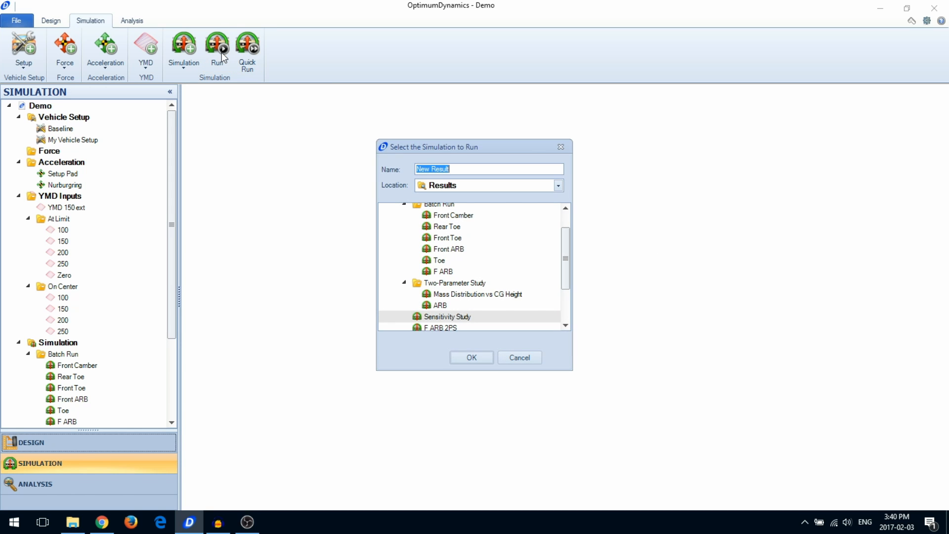
{"action": "left_click", "coordinate": [448, 216]}
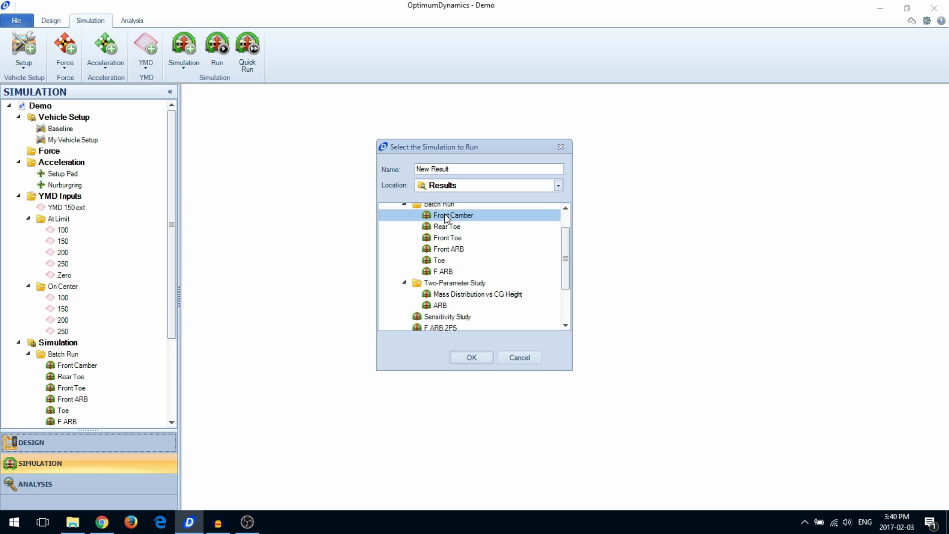
{"action": "left_click", "coordinate": [471, 357]}
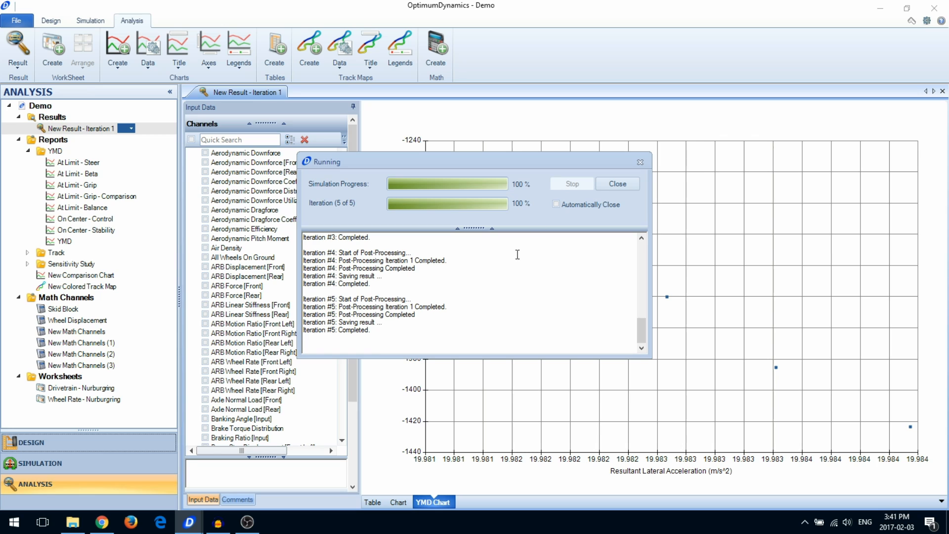
Step: Close the finished run's progress window and return to the Simulation workspace
{"action": "left_click", "coordinate": [617, 184]}
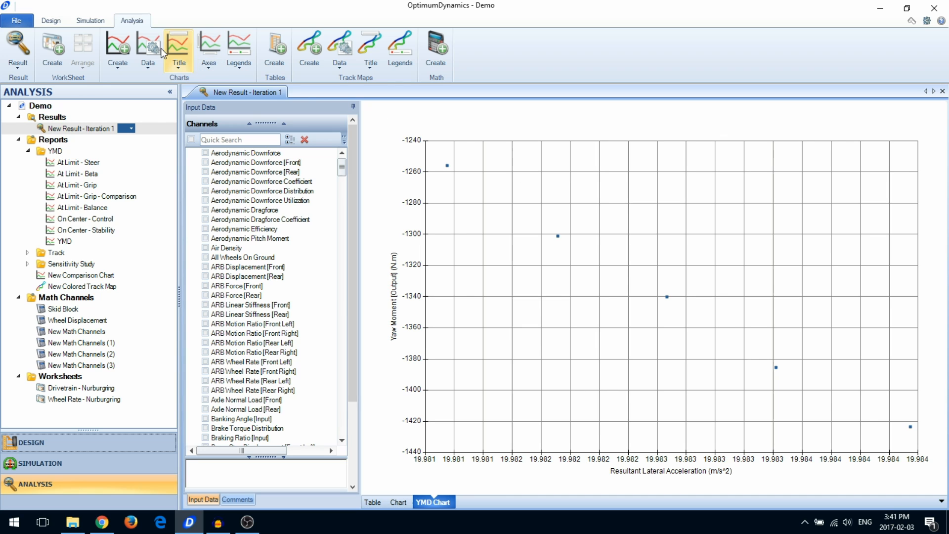
{"action": "left_click", "coordinate": [90, 20]}
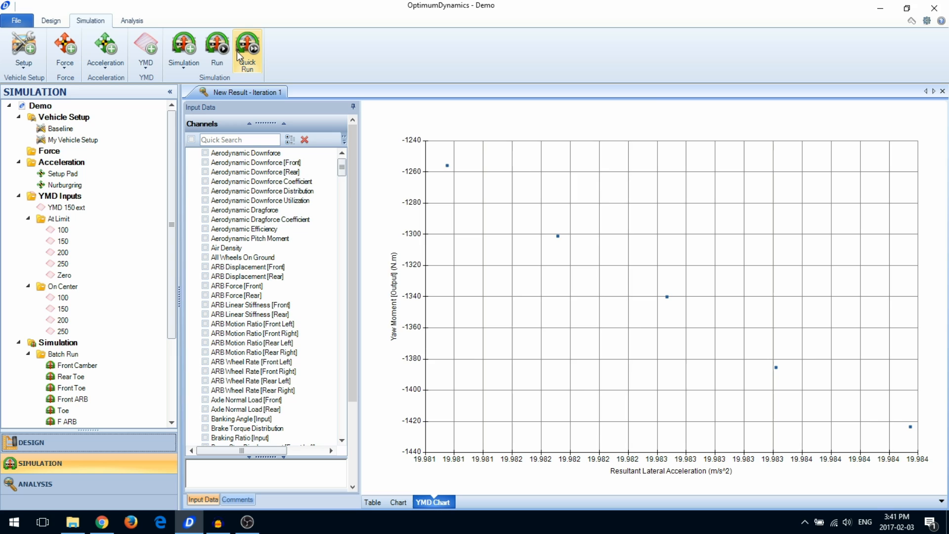
Step: Quick-run My Vehicle Setup against the At Limit 100, 150, 200 and 250 YMD inputs
{"action": "left_click", "coordinate": [247, 50]}
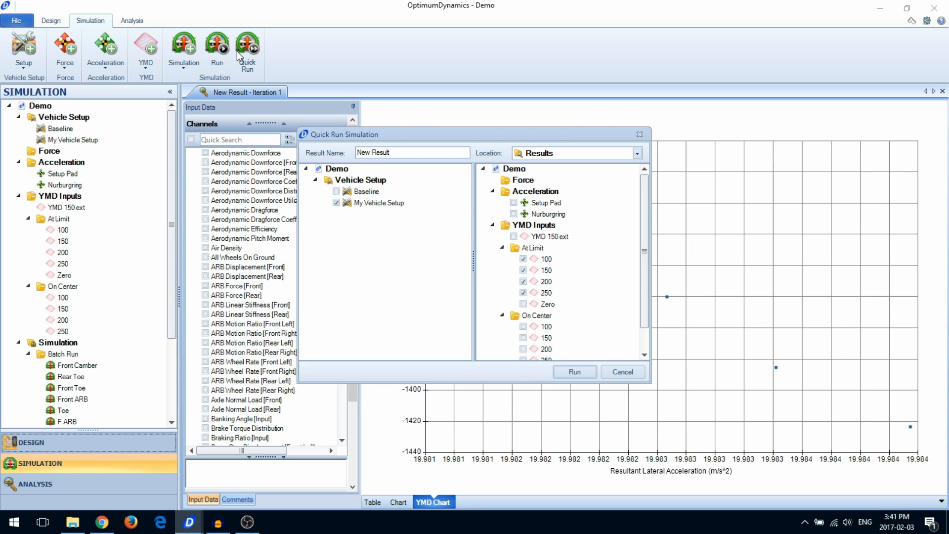
{"action": "left_click", "coordinate": [356, 203]}
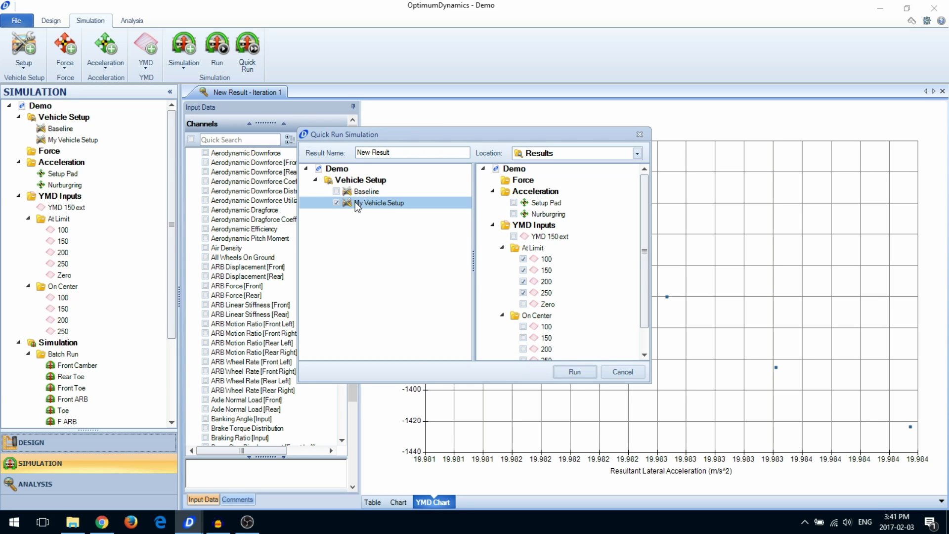
{"action": "left_click", "coordinate": [545, 259]}
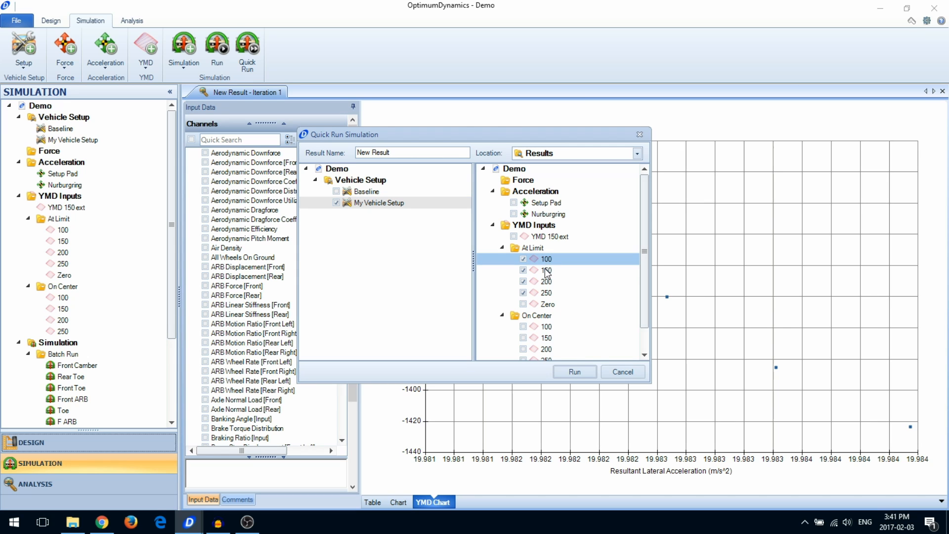
{"action": "left_click", "coordinate": [547, 270]}
{"action": "left_click", "coordinate": [547, 292]}
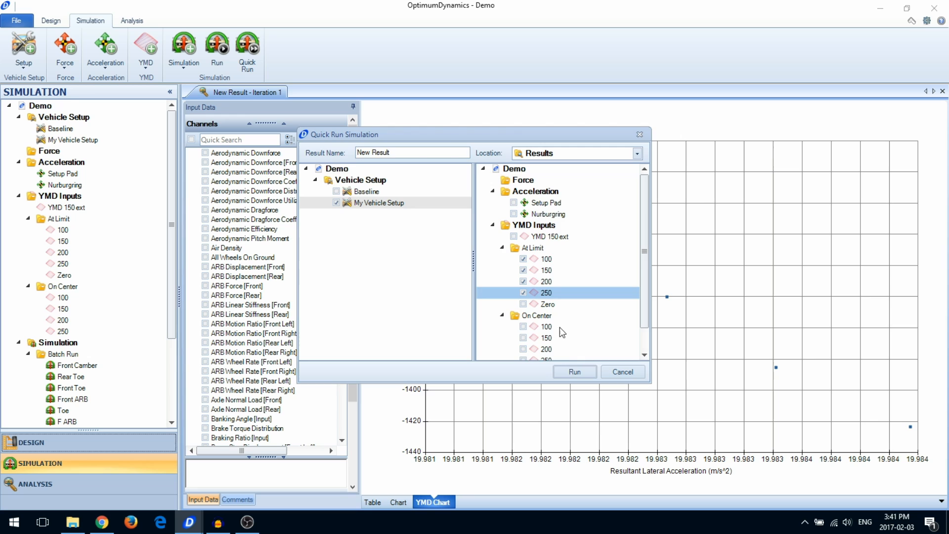
{"action": "left_click", "coordinate": [574, 371]}
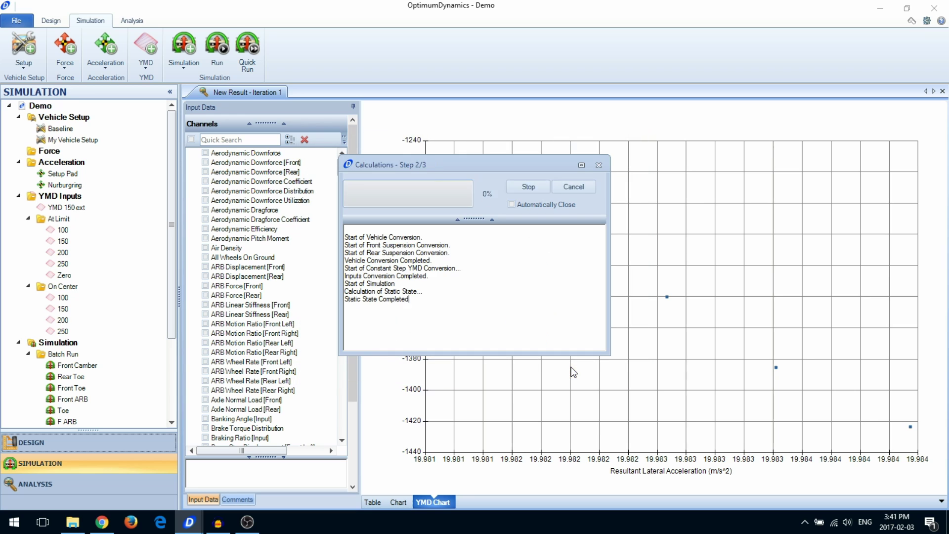
Step: Set the post-processing window to close automatically and dismiss it to view the four results
{"action": "left_click", "coordinate": [512, 288]}
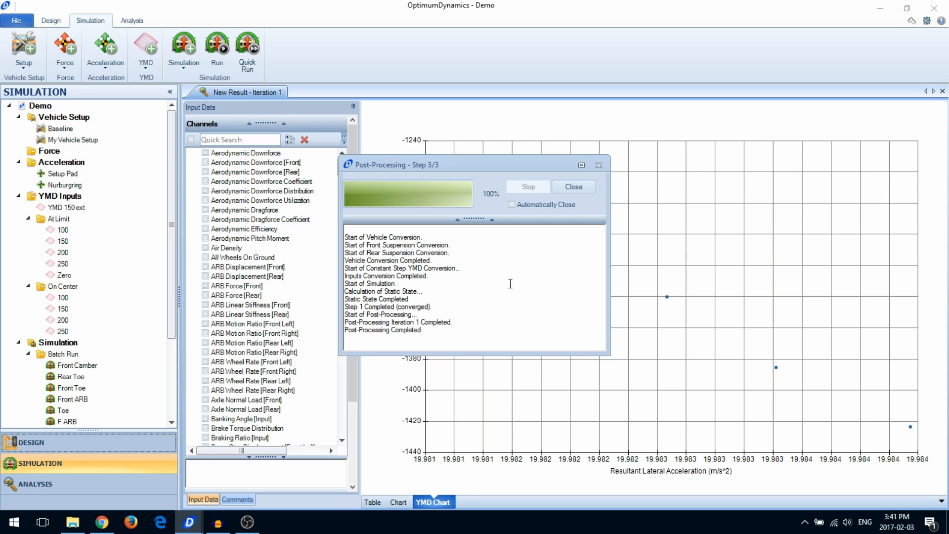
{"action": "left_click", "coordinate": [512, 205]}
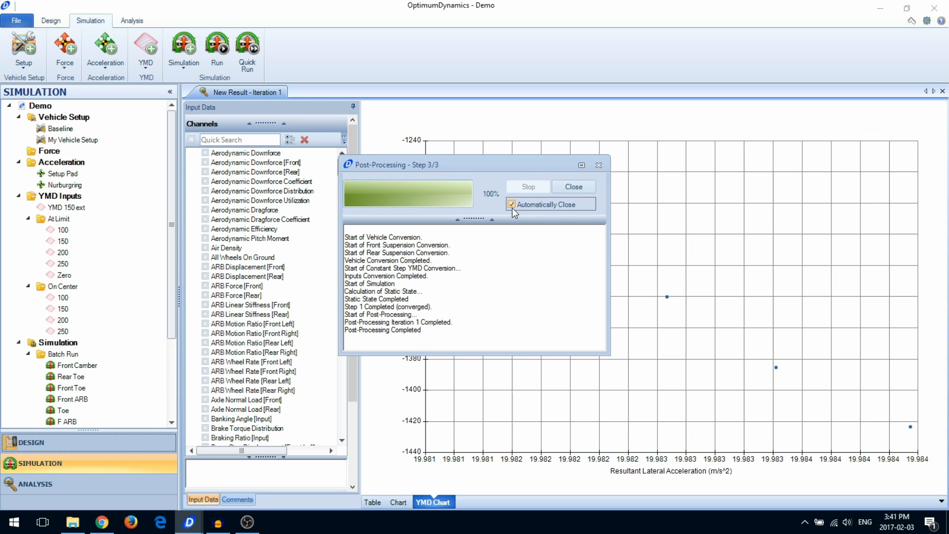
{"action": "left_click", "coordinate": [573, 187]}
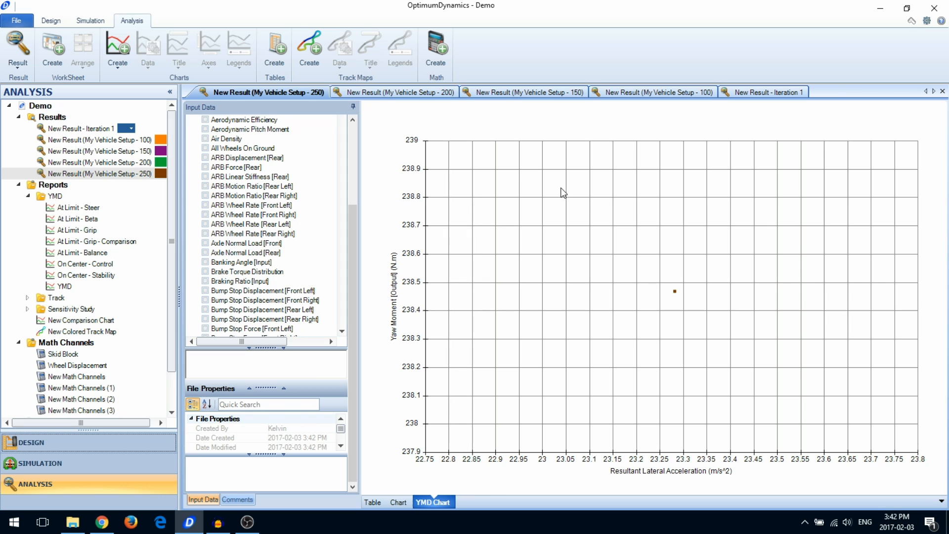
{"action": "left_click", "coordinate": [119, 151]}
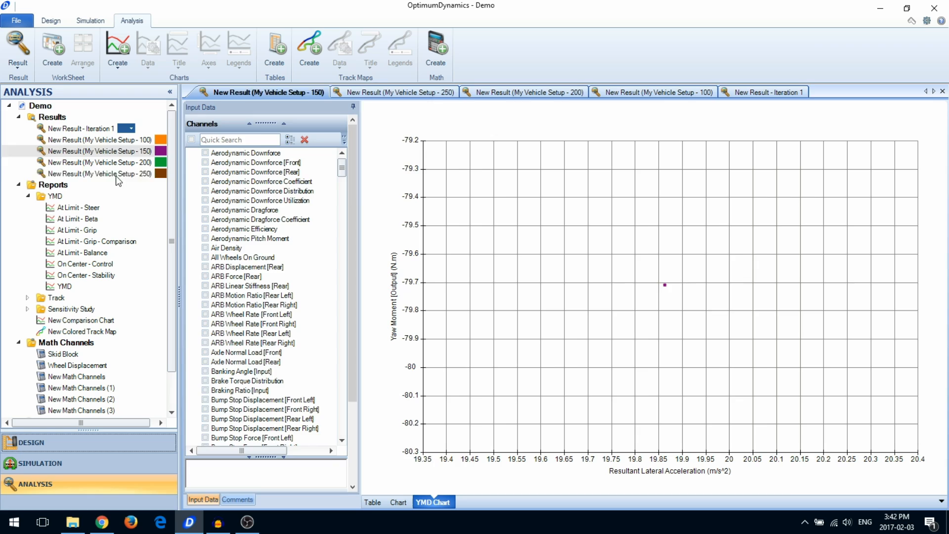
{"action": "left_click", "coordinate": [116, 174]}
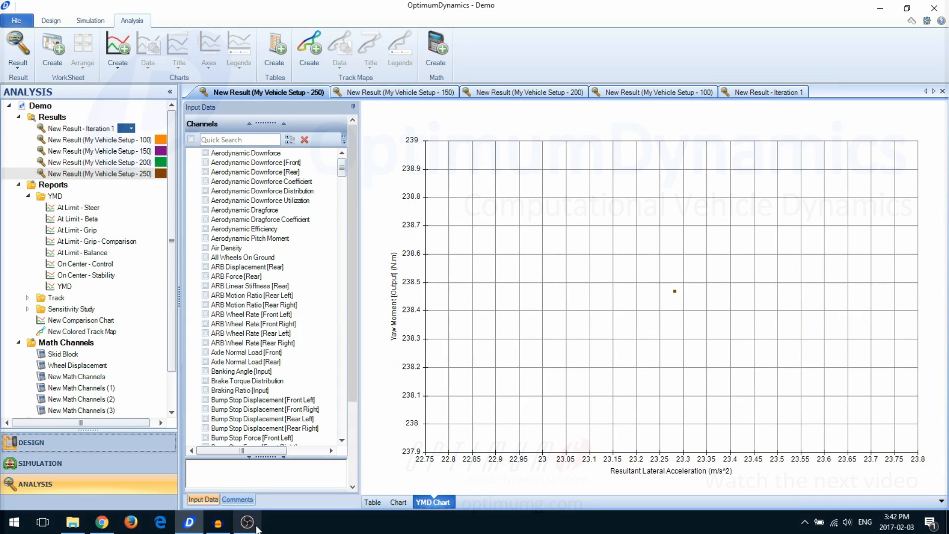